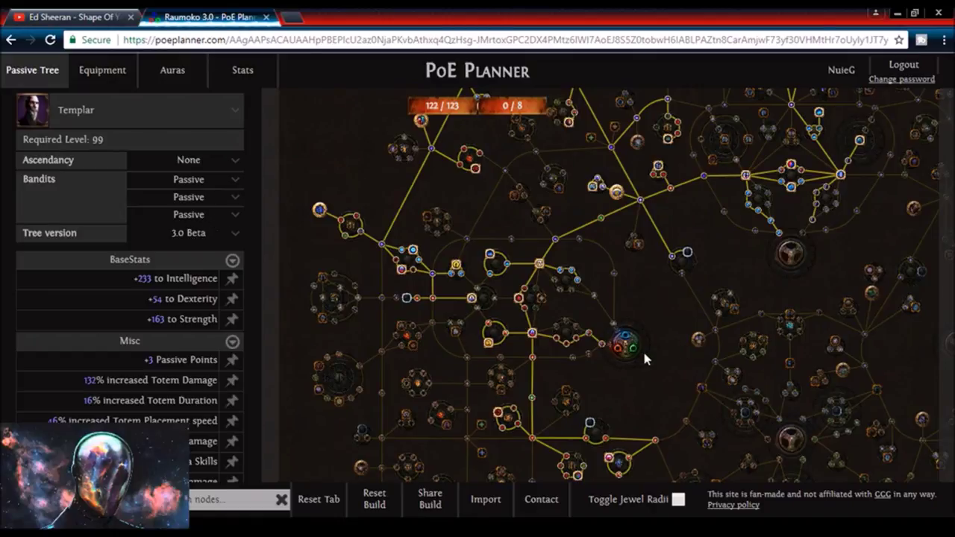
Step: Set the Templar's ascendancy to Hierophant and open its ascendancy circle beside the class start
{"action": "left_click_drag", "start_coordinate": [642, 349], "coordinate": [617, 303]}
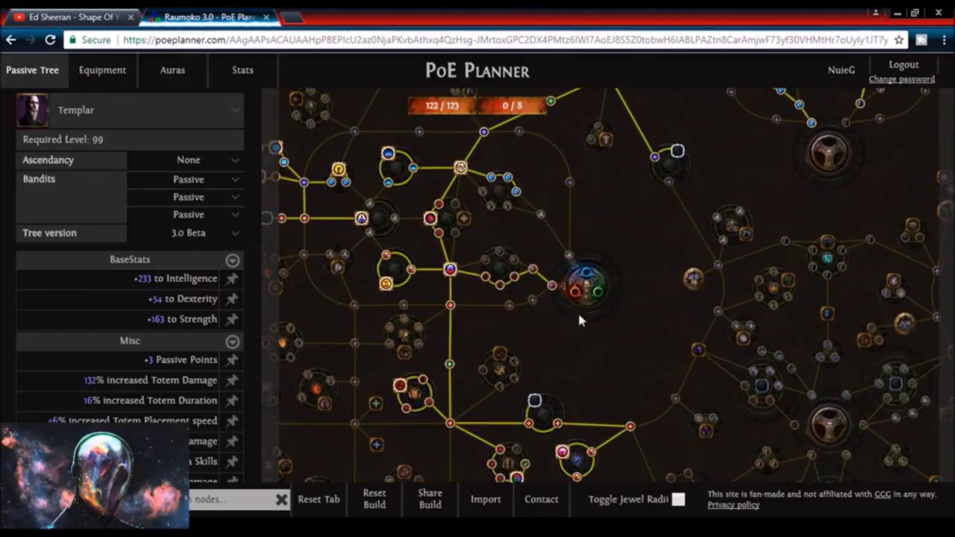
{"action": "left_click", "coordinate": [197, 160]}
{"action": "left_click", "coordinate": [200, 221]}
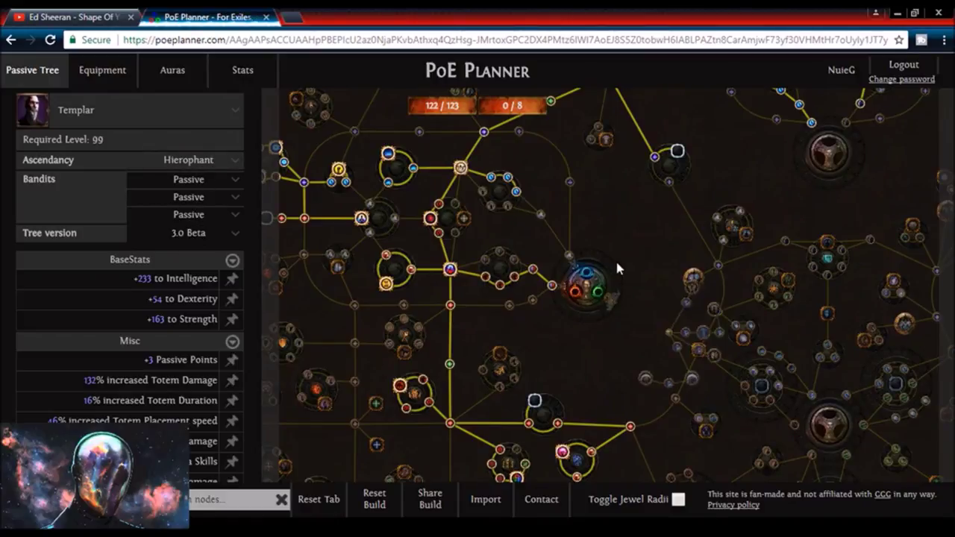
{"action": "left_click", "coordinate": [617, 266]}
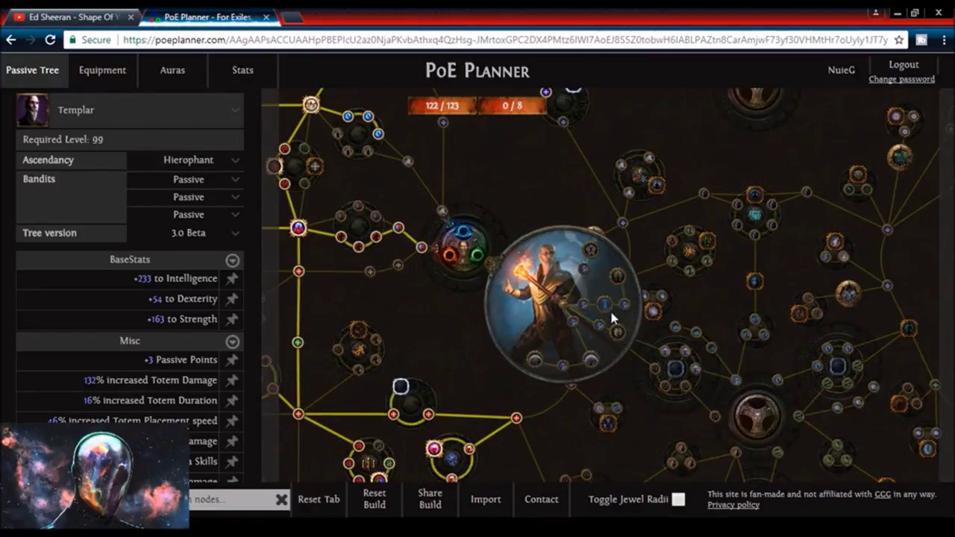
Step: Allocate all eight ascendancy points to Pursuit of Faith, the notable just below it, and the two lowest notables, including Sanctuary of Thought
{"action": "left_click", "coordinate": [604, 306]}
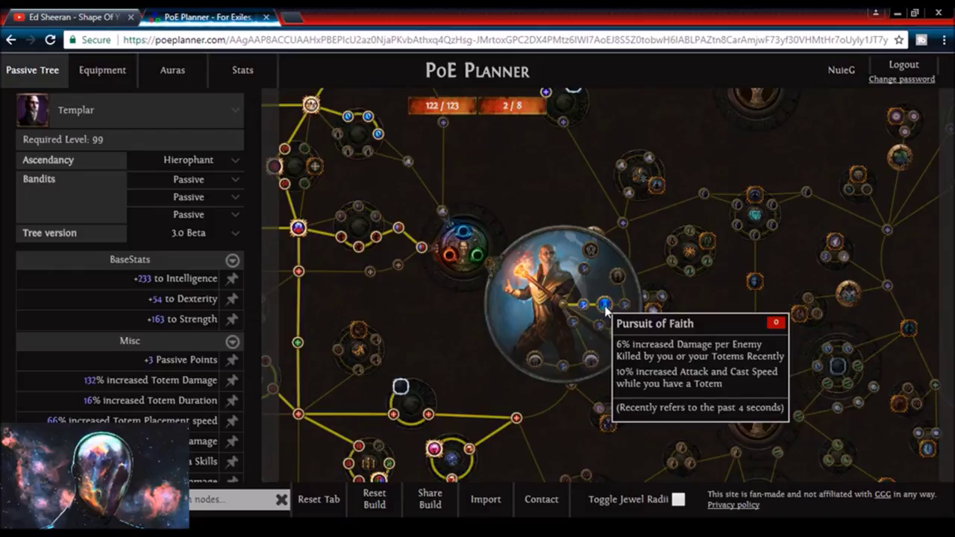
{"action": "left_click", "coordinate": [617, 331]}
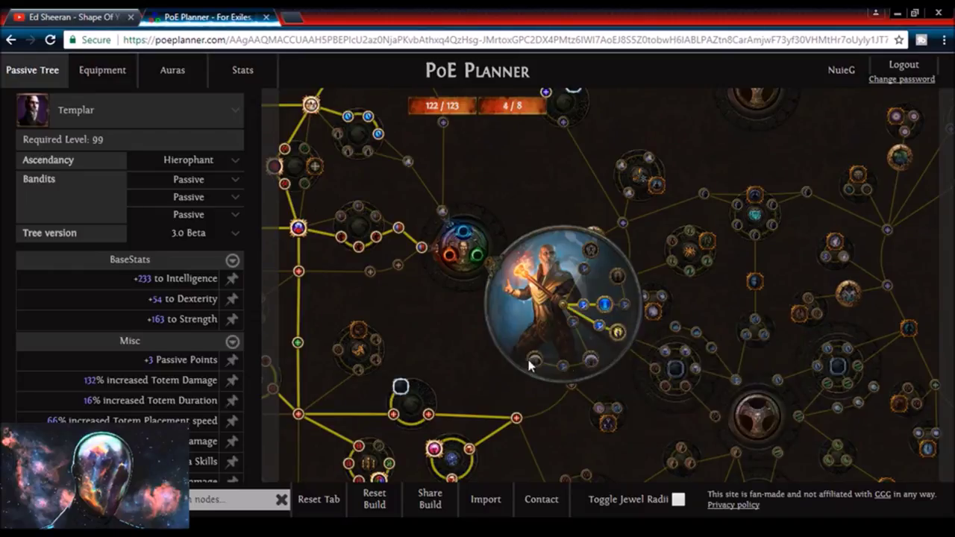
{"action": "left_click", "coordinate": [590, 361]}
{"action": "left_click", "coordinate": [535, 360]}
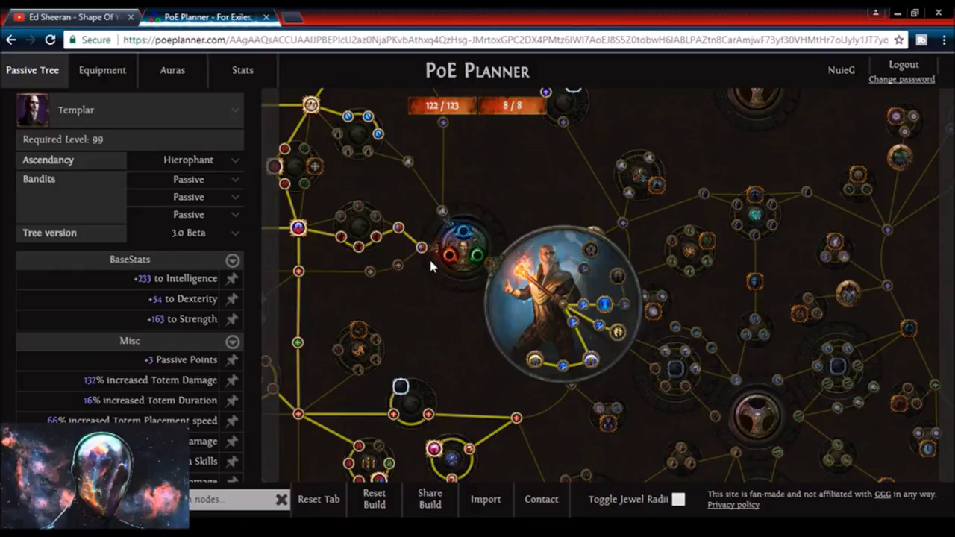
Step: Close the ascendancy circle and examine the allocated passive paths, including the Staff Damage and Critical Strike Chance node
{"action": "left_click_drag", "start_coordinate": [487, 247], "coordinate": [567, 260]}
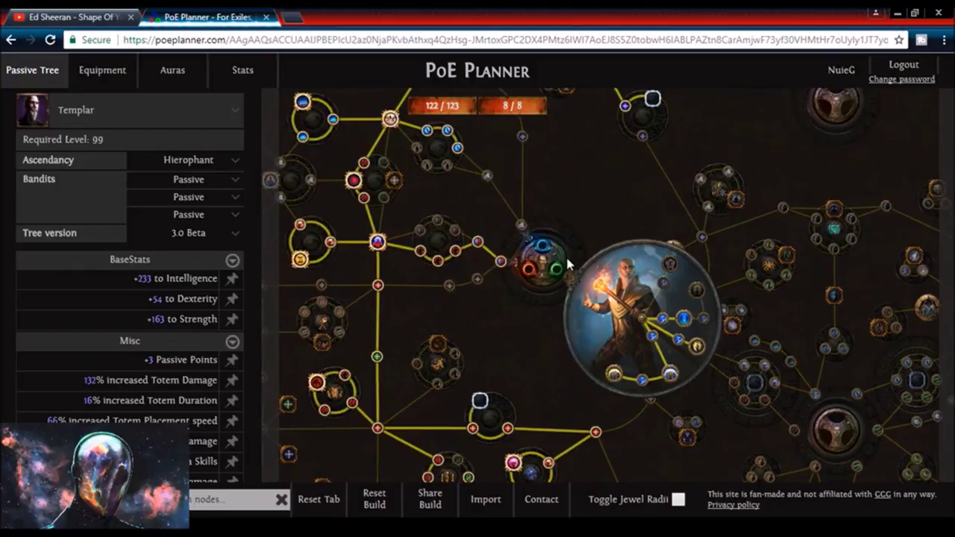
{"action": "left_click_drag", "start_coordinate": [591, 218], "coordinate": [631, 330]}
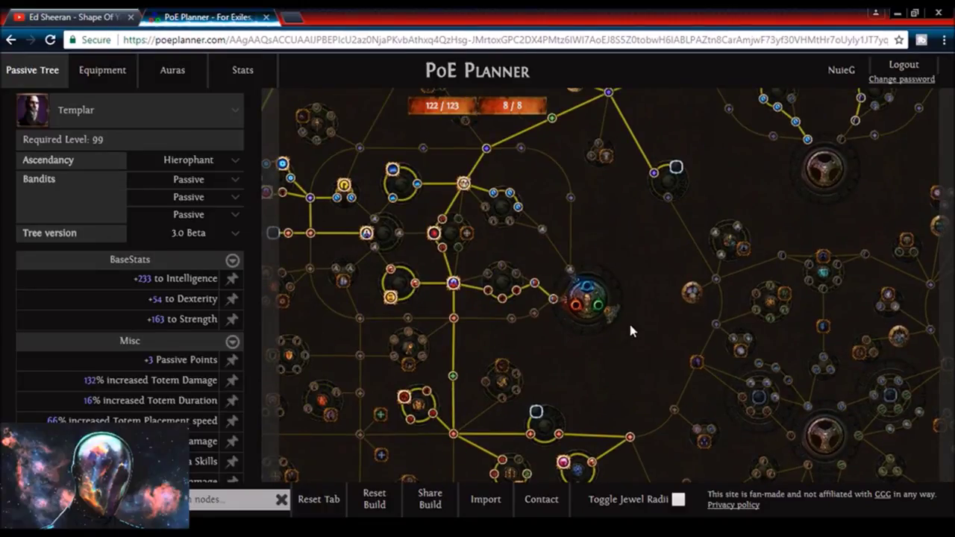
{"action": "scroll", "coordinate": [628, 321], "scroll_direction": "down", "scroll_amount": 2}
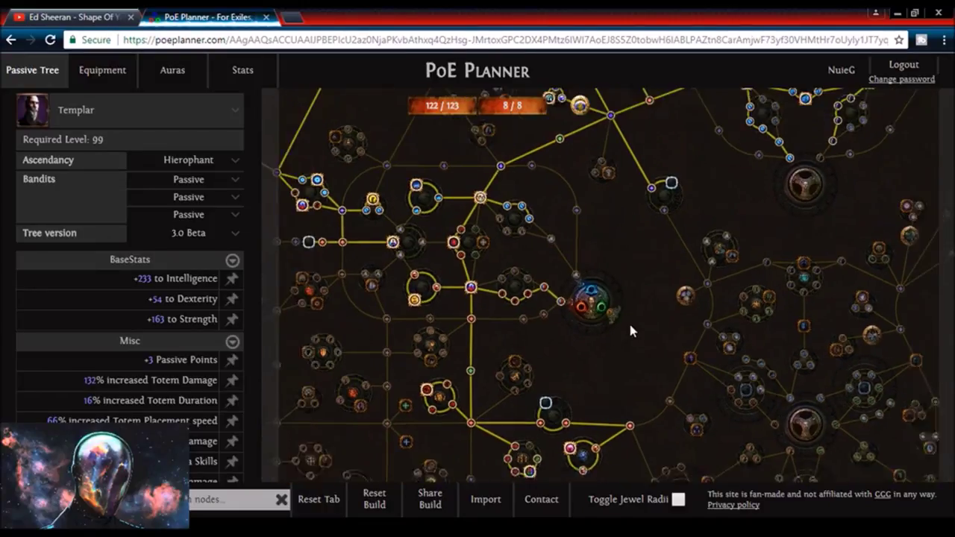
{"action": "left_click_drag", "start_coordinate": [628, 321], "coordinate": [639, 375]}
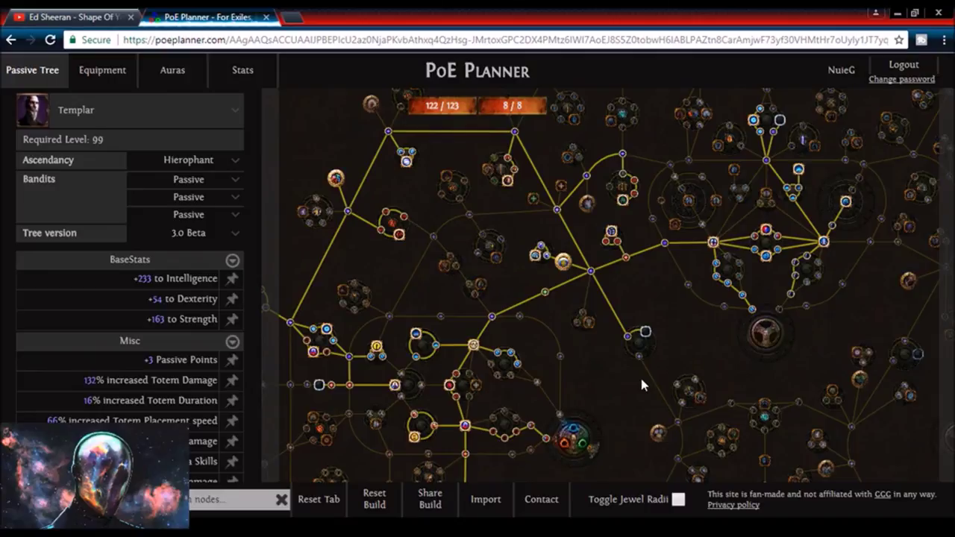
{"action": "left_click_drag", "start_coordinate": [425, 272], "coordinate": [536, 260]}
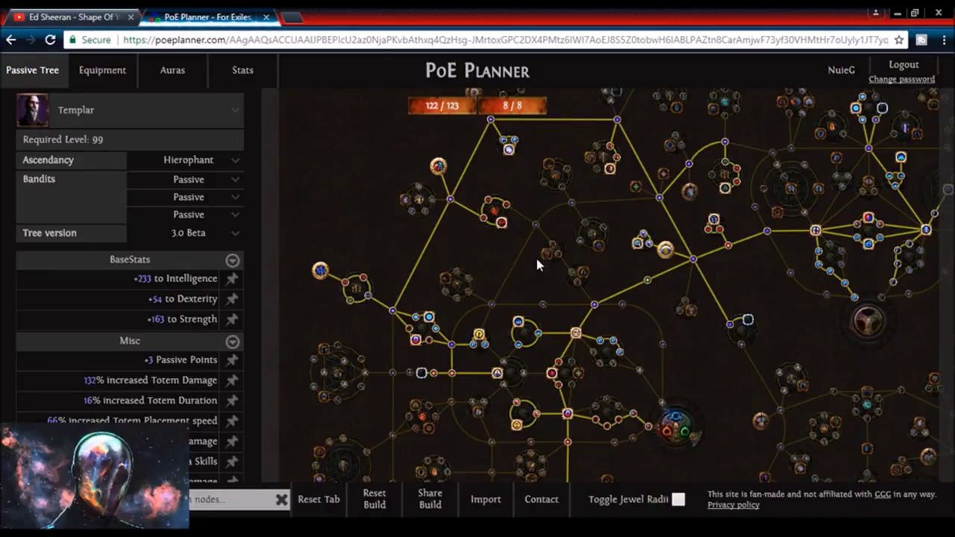
{"action": "mouse_move", "coordinate": [607, 171]}
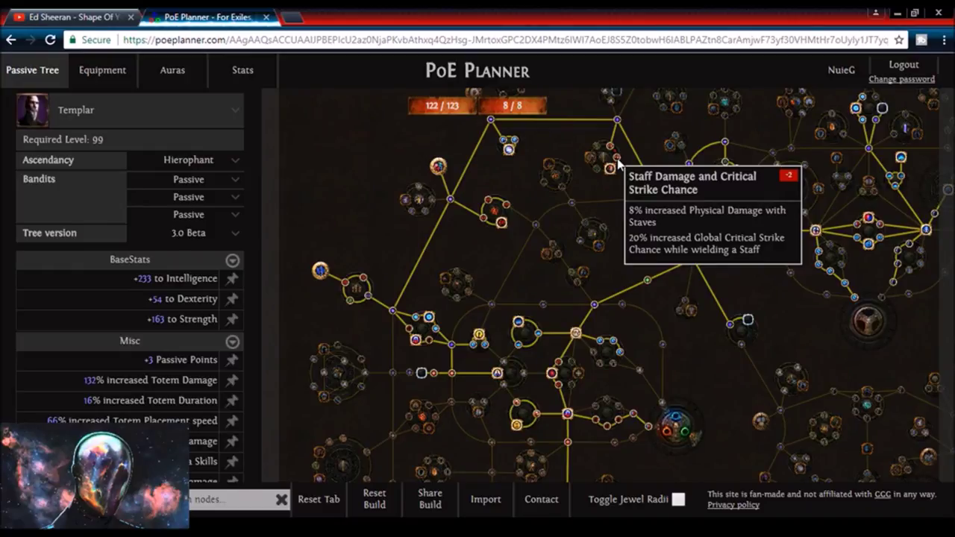
Step: Review the build's stat totals through the Misc, Defense, Mana, Spell and Weapon sections
{"action": "scroll", "coordinate": [405, 231], "scroll_direction": "down", "scroll_amount": 1}
{"action": "scroll", "coordinate": [249, 273], "scroll_direction": "down", "scroll_amount": 3}
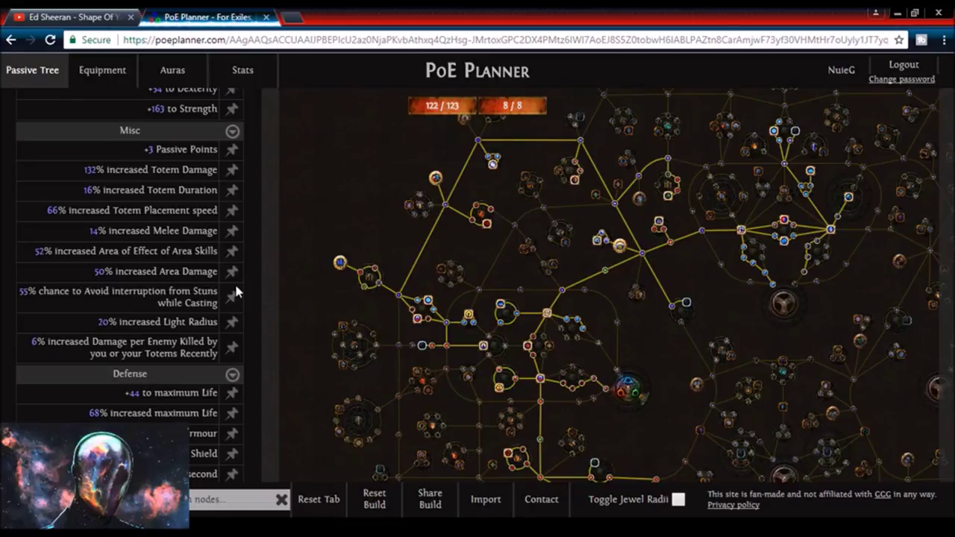
{"action": "scroll", "coordinate": [236, 292], "scroll_direction": "down", "scroll_amount": 3}
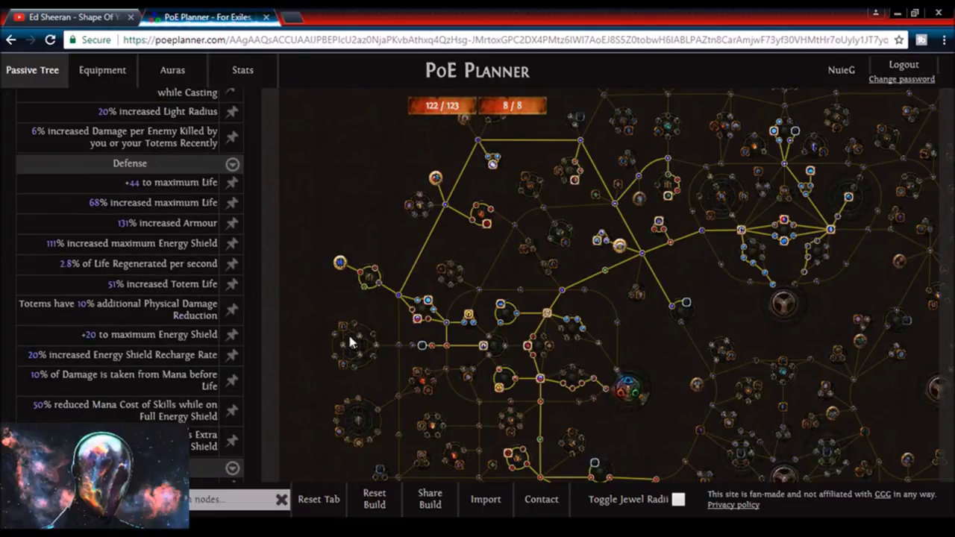
{"action": "scroll", "coordinate": [307, 340], "scroll_direction": "down", "scroll_amount": 4}
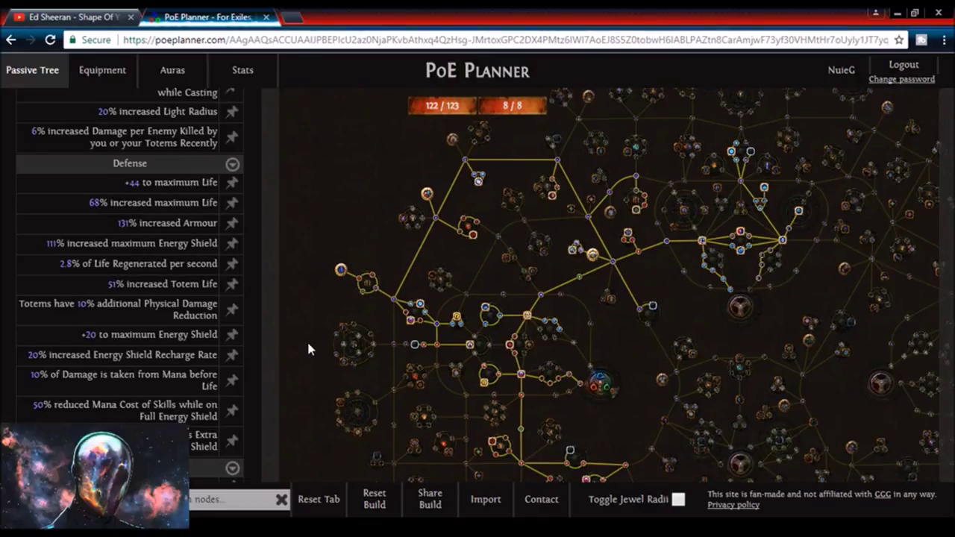
{"action": "scroll", "coordinate": [565, 365], "scroll_direction": "up", "scroll_amount": 2}
{"action": "left_click_drag", "start_coordinate": [566, 366], "coordinate": [636, 247]}
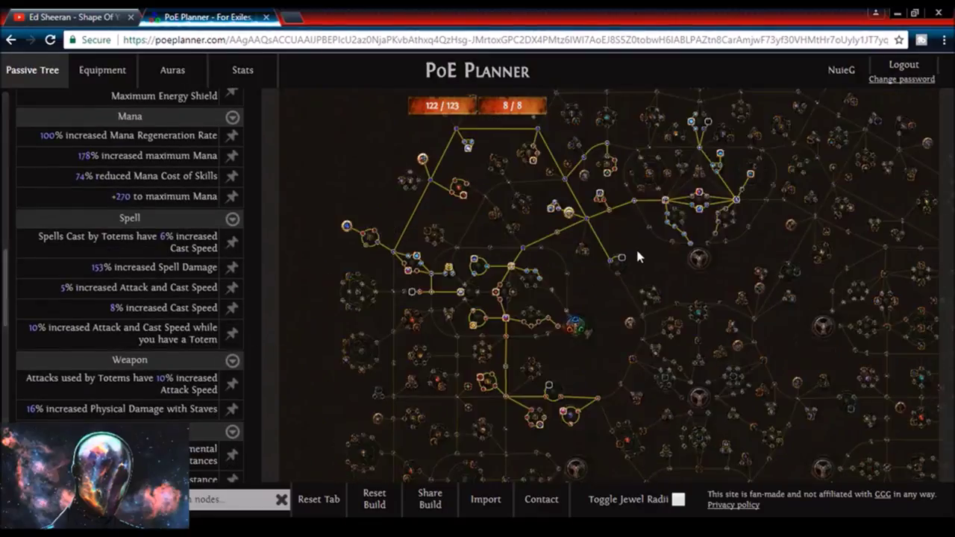
Step: Reopen the Hierophant circle to examine its allocated notables and the surrounding tree, and return to the start of the stat list
{"action": "scroll", "coordinate": [638, 253], "scroll_direction": "up", "scroll_amount": 1}
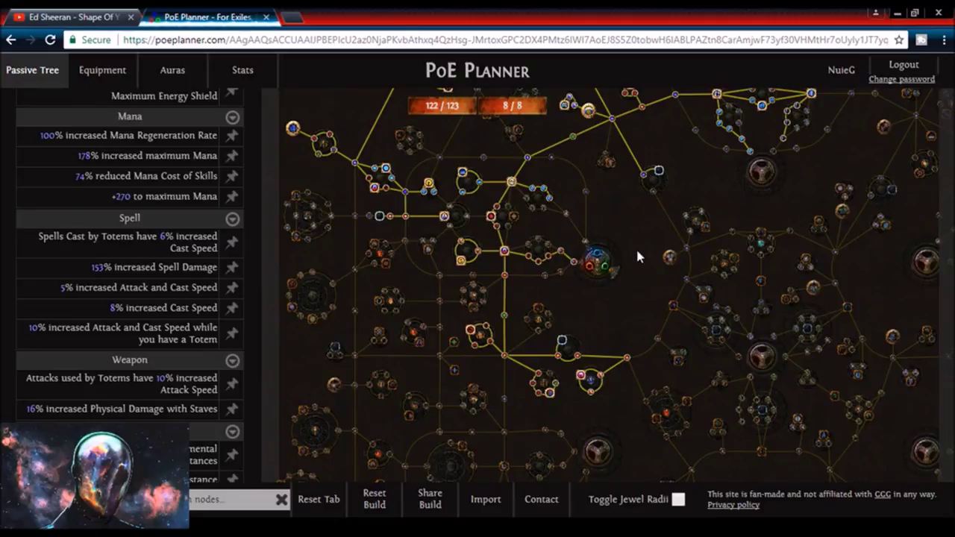
{"action": "mouse_move", "coordinate": [612, 275]}
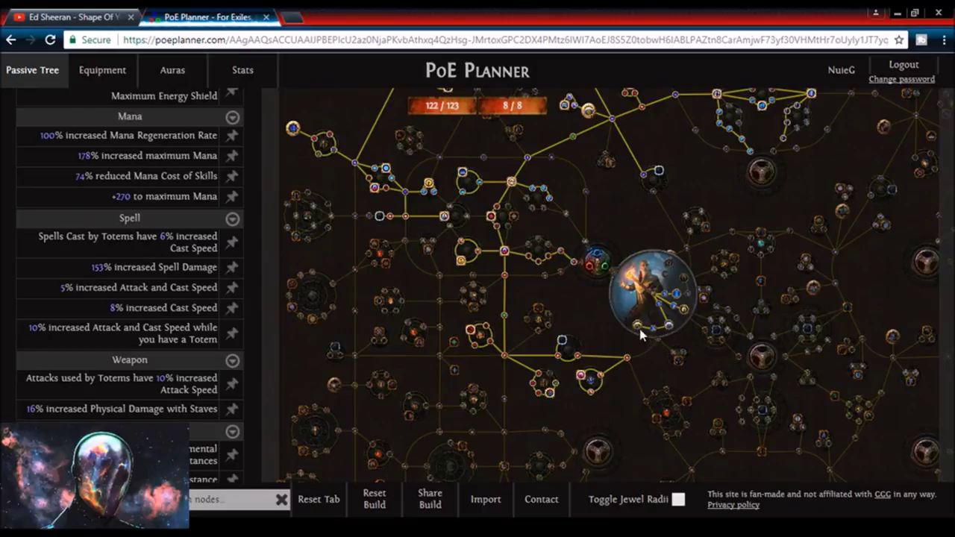
{"action": "mouse_move", "coordinate": [639, 328]}
{"action": "scroll", "coordinate": [732, 206], "scroll_direction": "up", "scroll_amount": 1}
{"action": "scroll", "coordinate": [755, 254], "scroll_direction": "down", "scroll_amount": 1}
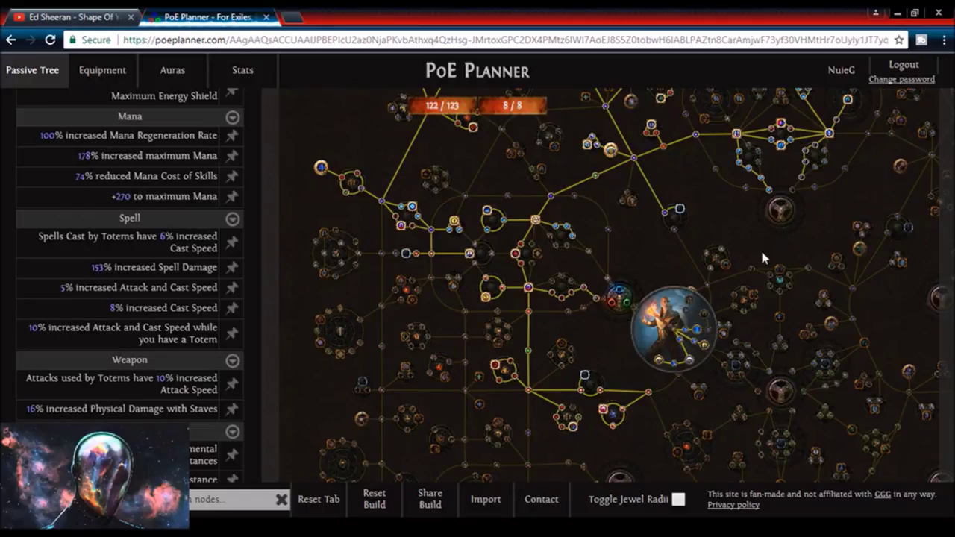
{"action": "left_click_drag", "start_coordinate": [772, 207], "coordinate": [750, 291]}
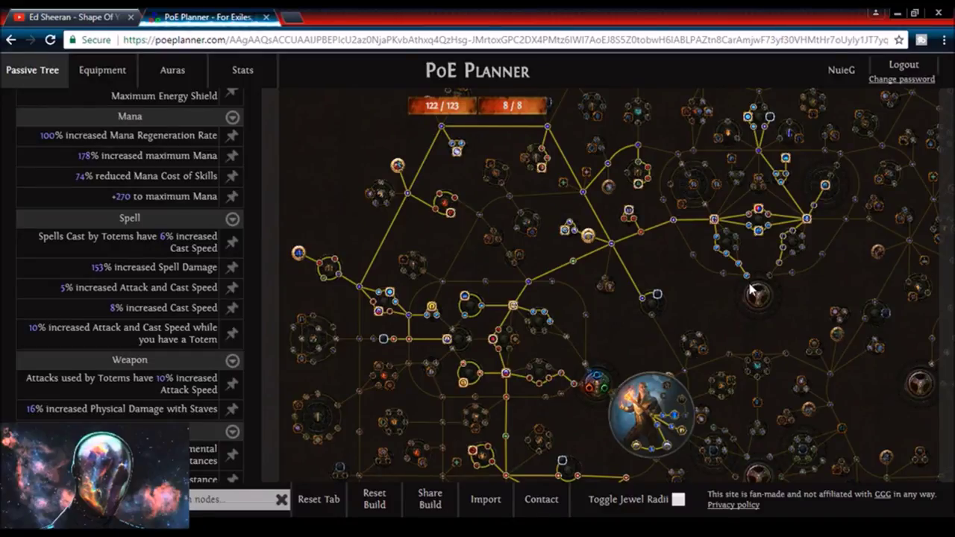
{"action": "scroll", "coordinate": [52, 329], "scroll_direction": "up", "scroll_amount": 10}
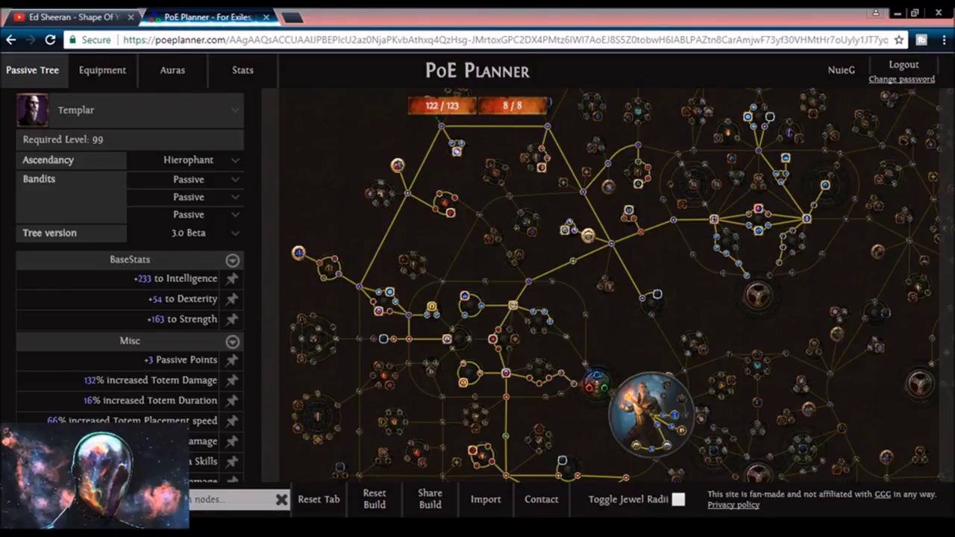
Step: Switch to Path of Building and review the Shockwave Totem gem setup and the equipped items, including Geofri's Crest
{"action": "key", "text": "alt+Tab"}
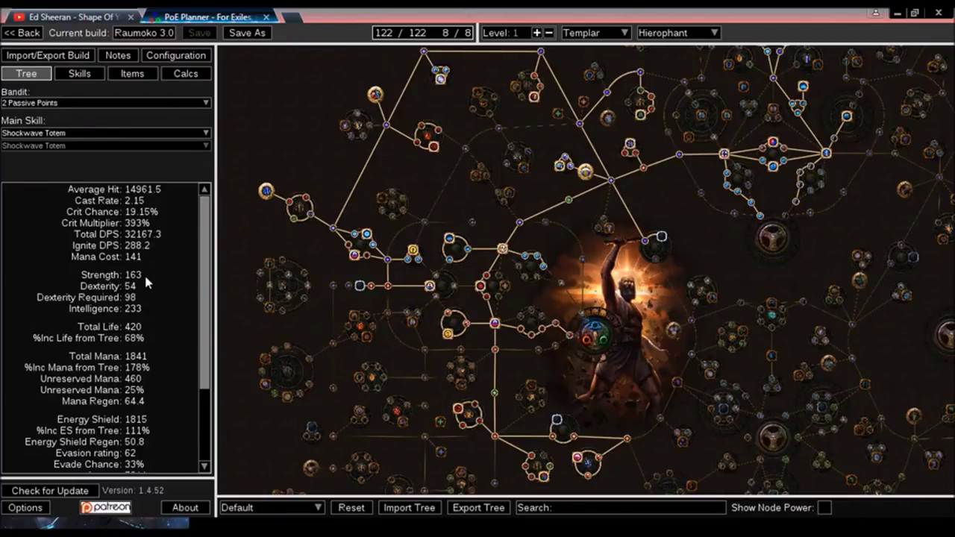
{"action": "left_click", "coordinate": [84, 74]}
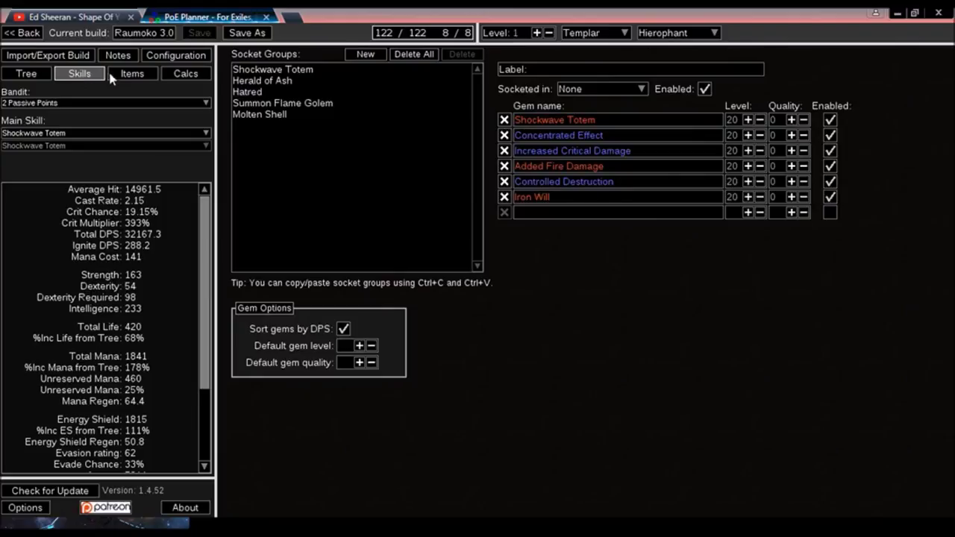
{"action": "left_click", "coordinate": [114, 78]}
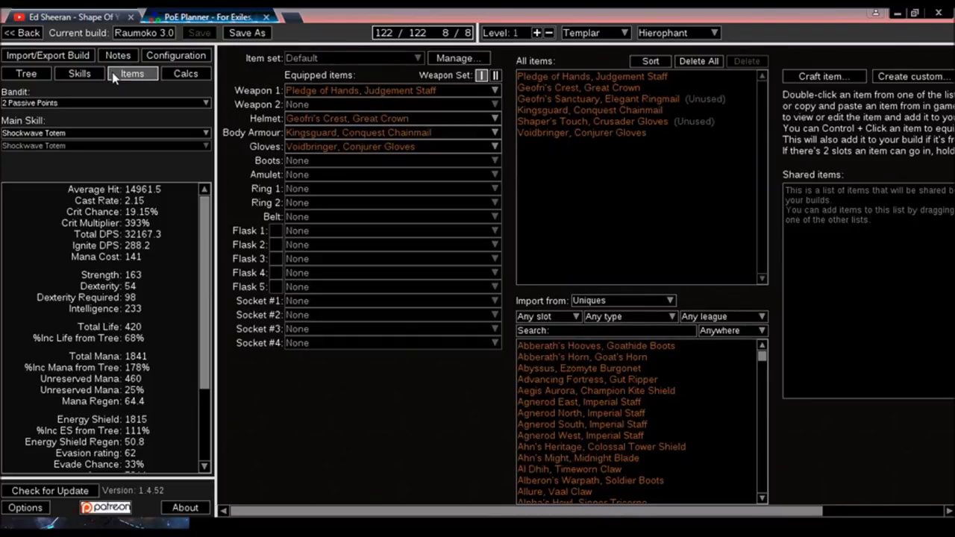
{"action": "mouse_move", "coordinate": [405, 137]}
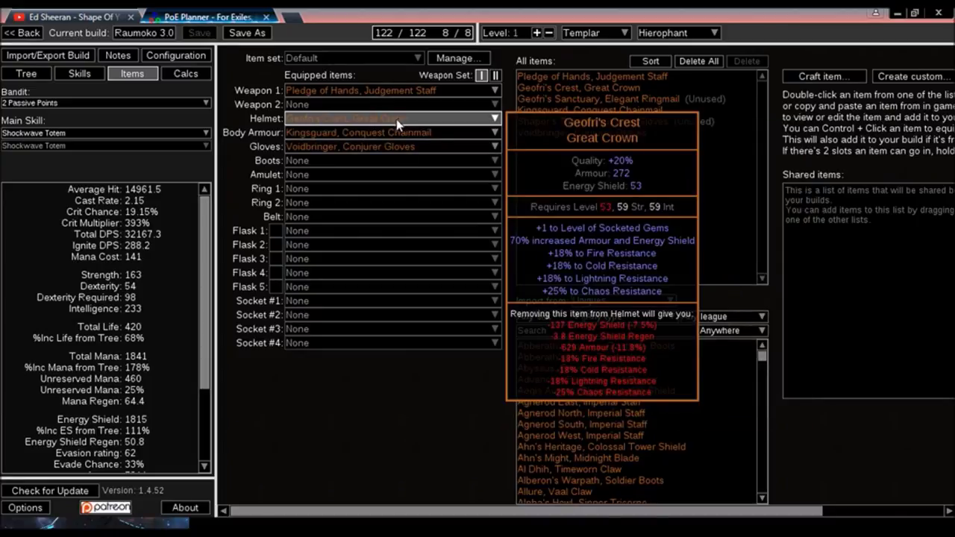
Step: Return to the passive tree and examine the allocated clusters around the Templar and Witch areas
{"action": "left_click", "coordinate": [27, 75]}
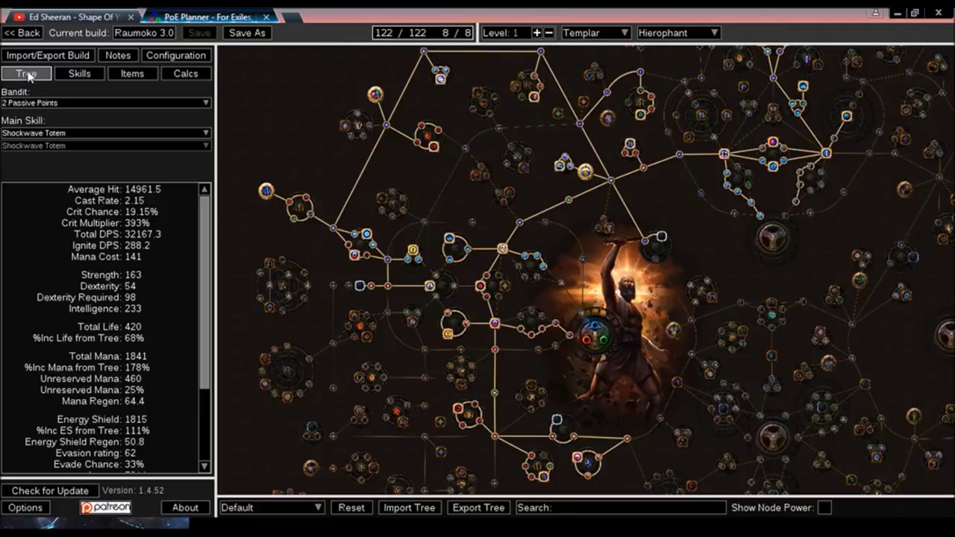
{"action": "left_click_drag", "start_coordinate": [649, 302], "coordinate": [634, 309]}
{"action": "scroll", "coordinate": [630, 304], "scroll_direction": "down", "scroll_amount": 2}
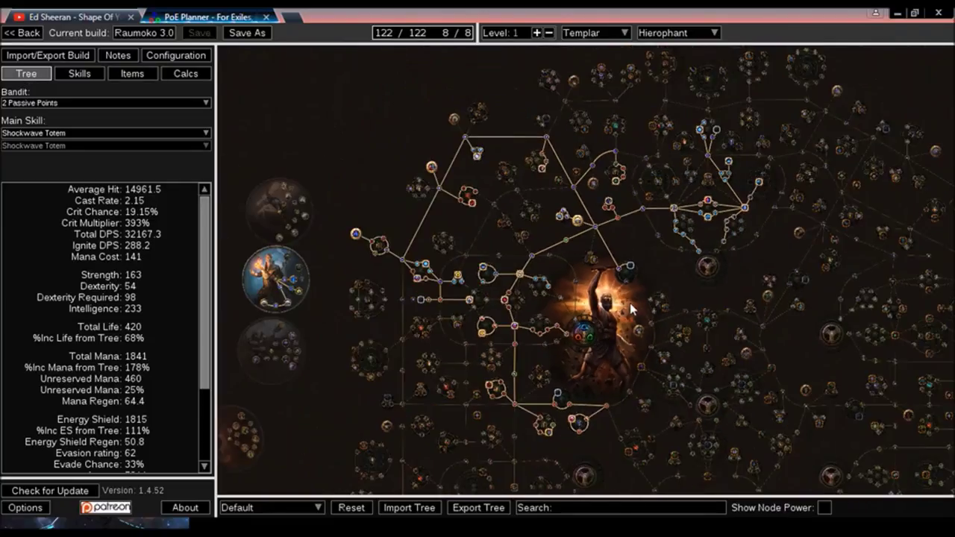
{"action": "scroll", "coordinate": [630, 303], "scroll_direction": "up", "scroll_amount": 2}
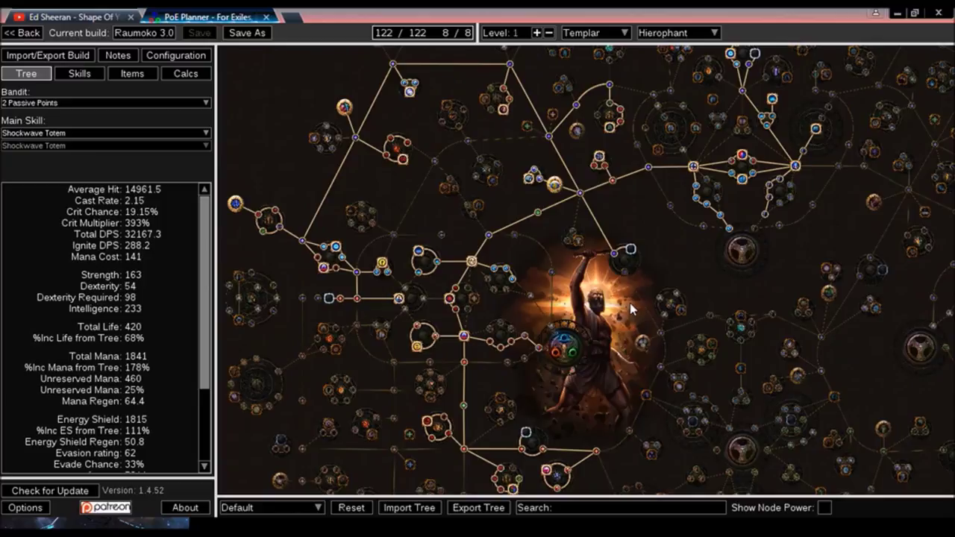
{"action": "mouse_move", "coordinate": [421, 278]}
{"action": "mouse_move", "coordinate": [765, 127]}
Step: Check the calculated defence, block and resistance values in the build's stat list
{"action": "scroll", "coordinate": [679, 273], "scroll_direction": "up", "scroll_amount": 2}
{"action": "scroll", "coordinate": [678, 264], "scroll_direction": "down", "scroll_amount": 2}
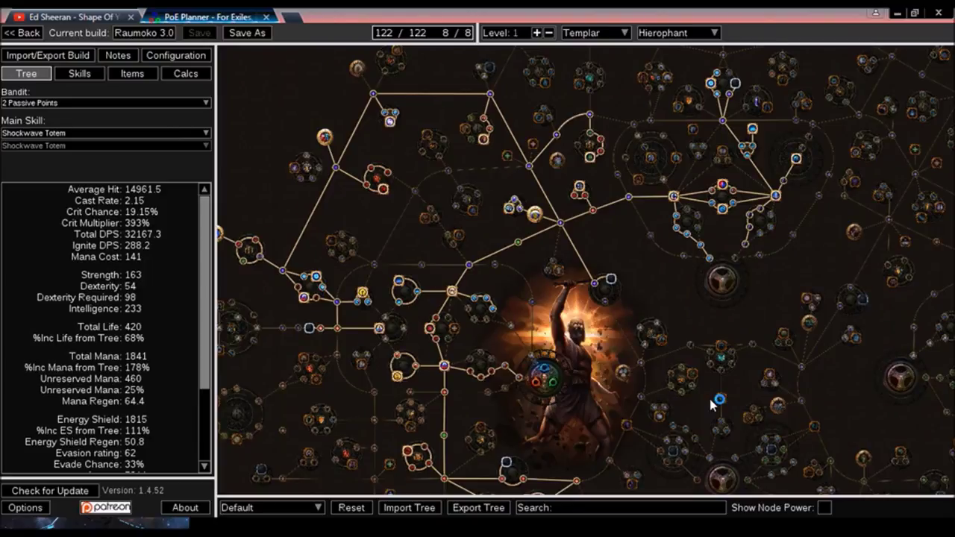
{"action": "scroll", "coordinate": [157, 411], "scroll_direction": "down", "scroll_amount": 3}
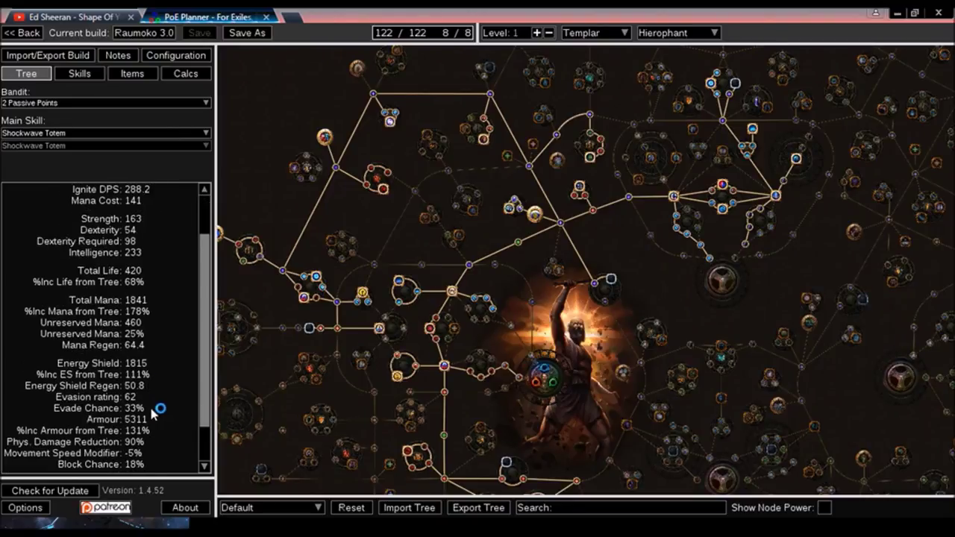
{"action": "scroll", "coordinate": [151, 415], "scroll_direction": "down", "scroll_amount": 2}
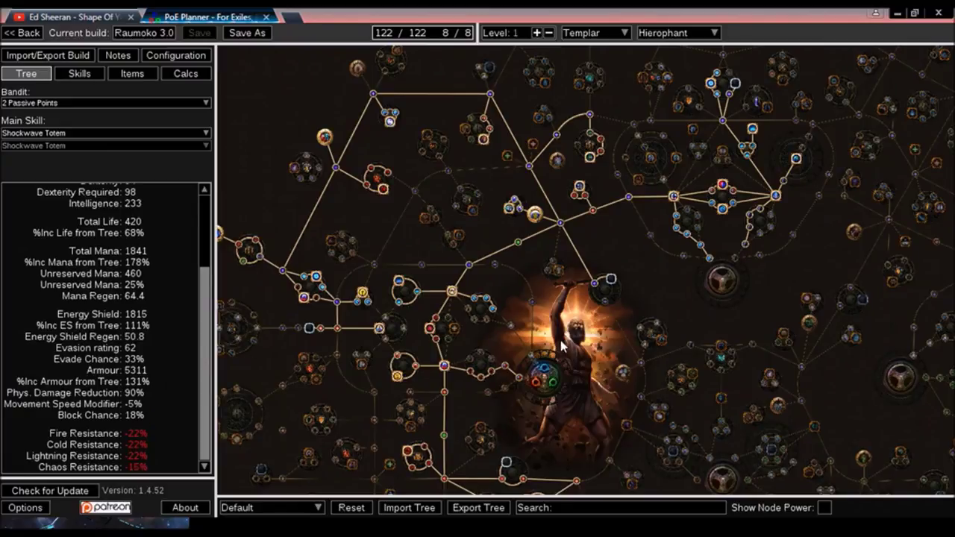
Step: Inspect the Hierophant's allocated notables, including Sanctuary of Thought, and the passive clusters between them and the Templar start
{"action": "scroll", "coordinate": [401, 298], "scroll_direction": "up", "scroll_amount": 5}
{"action": "left_click_drag", "start_coordinate": [502, 316], "coordinate": [440, 292]}
{"action": "scroll", "coordinate": [440, 292], "scroll_direction": "up", "scroll_amount": 1}
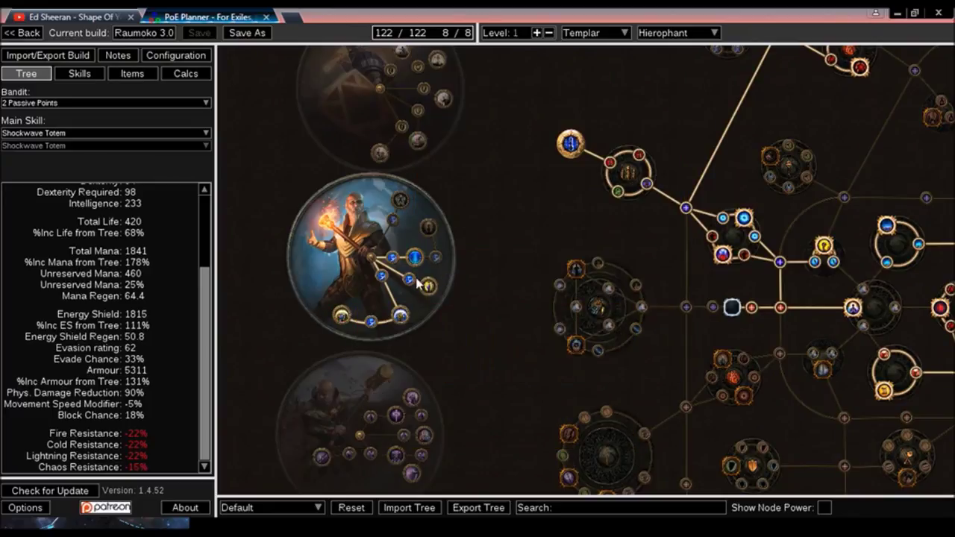
{"action": "mouse_move", "coordinate": [432, 291]}
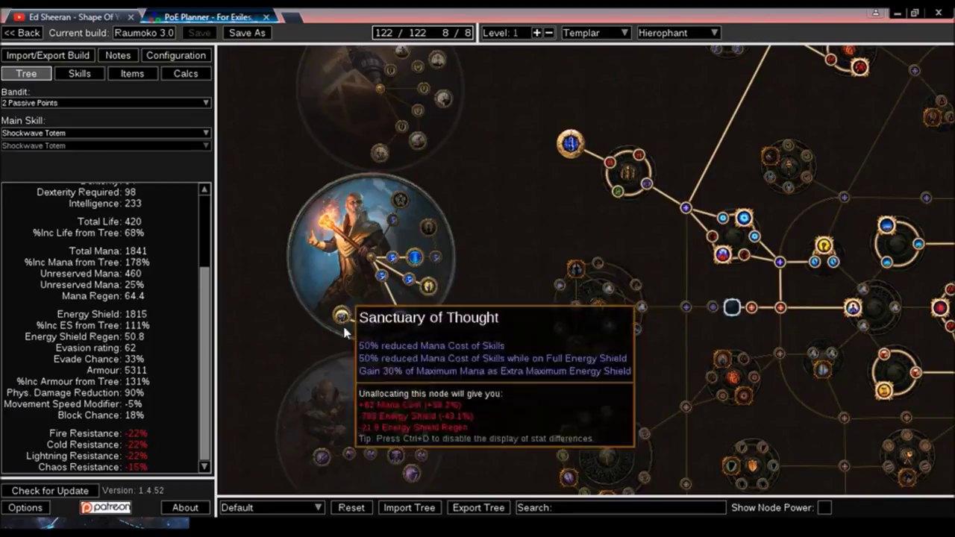
{"action": "mouse_move", "coordinate": [341, 318]}
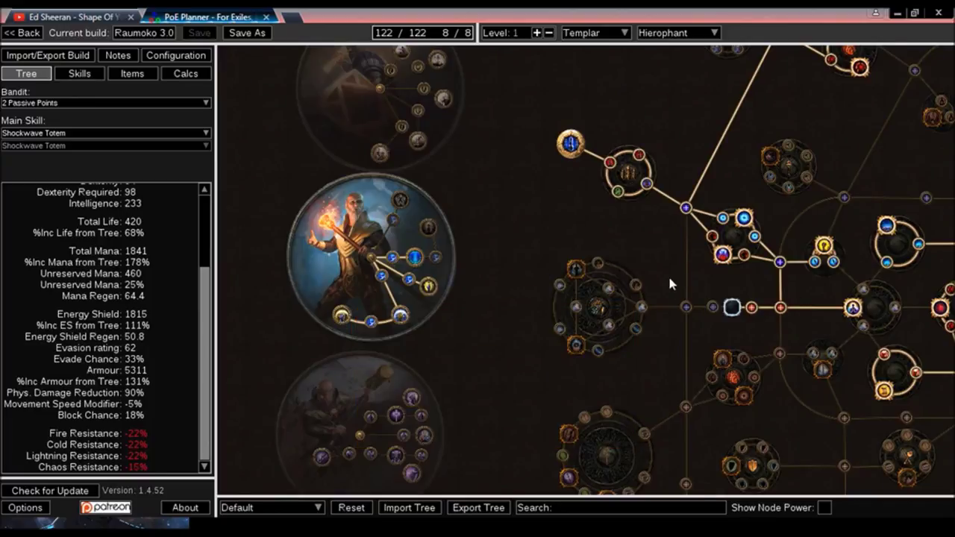
{"action": "left_click_drag", "start_coordinate": [668, 275], "coordinate": [511, 306]}
{"action": "left_click_drag", "start_coordinate": [603, 343], "coordinate": [538, 314]}
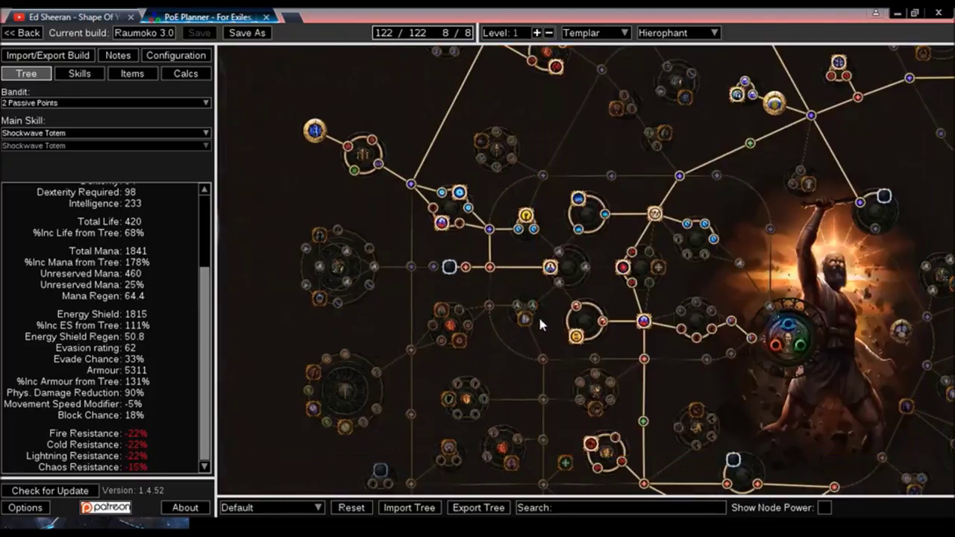
Step: Examine the allocated passive route from the outer clusters beside the Templar start across to the Witch area's clusters
{"action": "scroll", "coordinate": [735, 355], "scroll_direction": "down", "scroll_amount": 1}
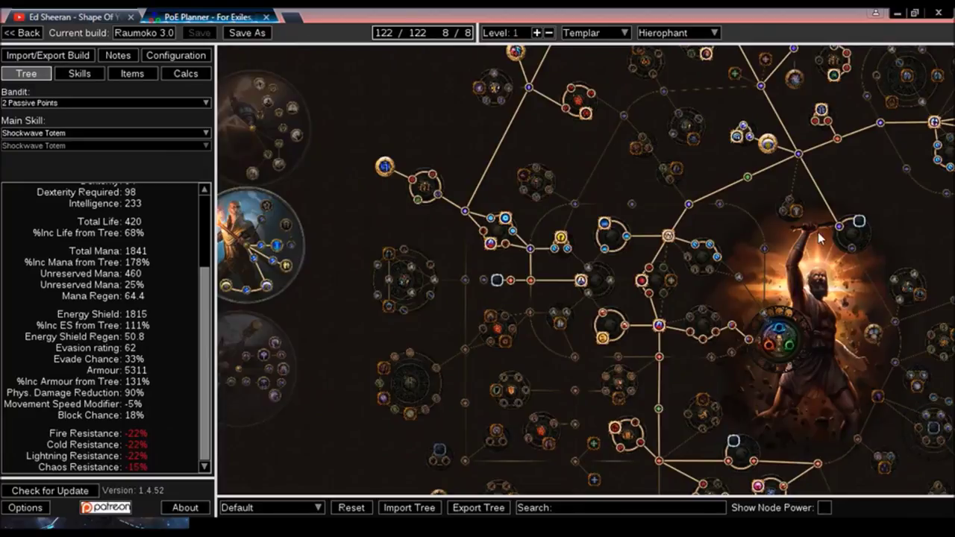
{"action": "scroll", "coordinate": [688, 345], "scroll_direction": "down", "scroll_amount": 2}
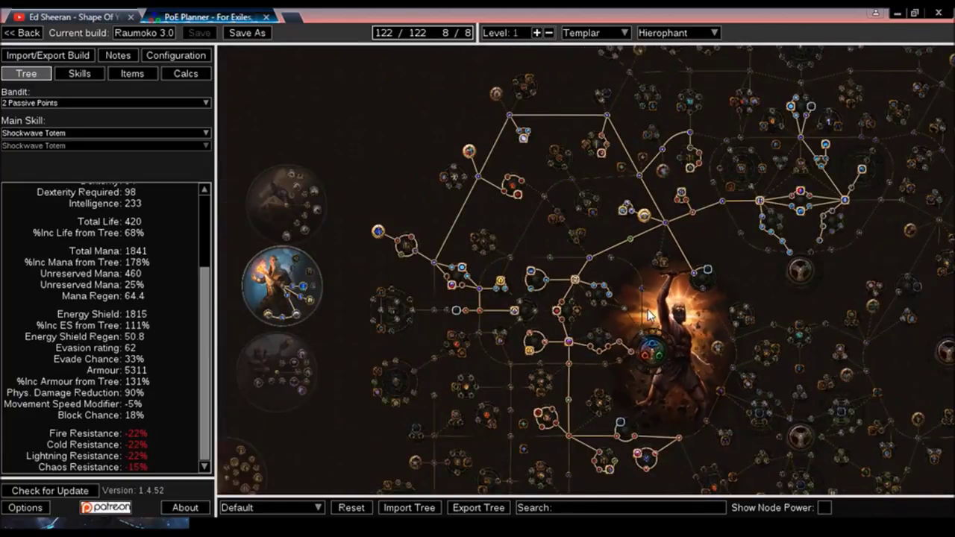
{"action": "scroll", "coordinate": [648, 315], "scroll_direction": "up", "scroll_amount": 1}
{"action": "mouse_move", "coordinate": [482, 158]}
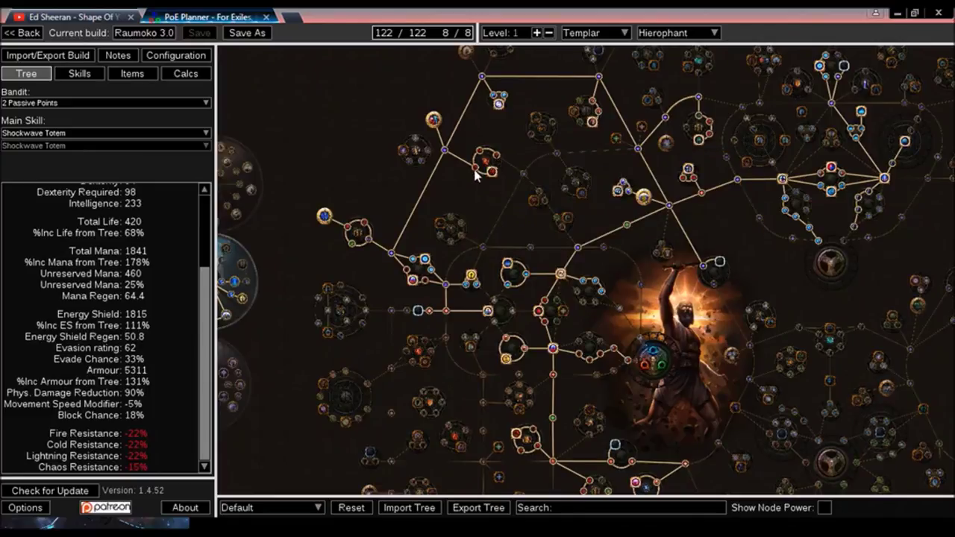
{"action": "left_click_drag", "start_coordinate": [747, 302], "coordinate": [478, 377]}
{"action": "left_click_drag", "start_coordinate": [912, 202], "coordinate": [827, 179]}
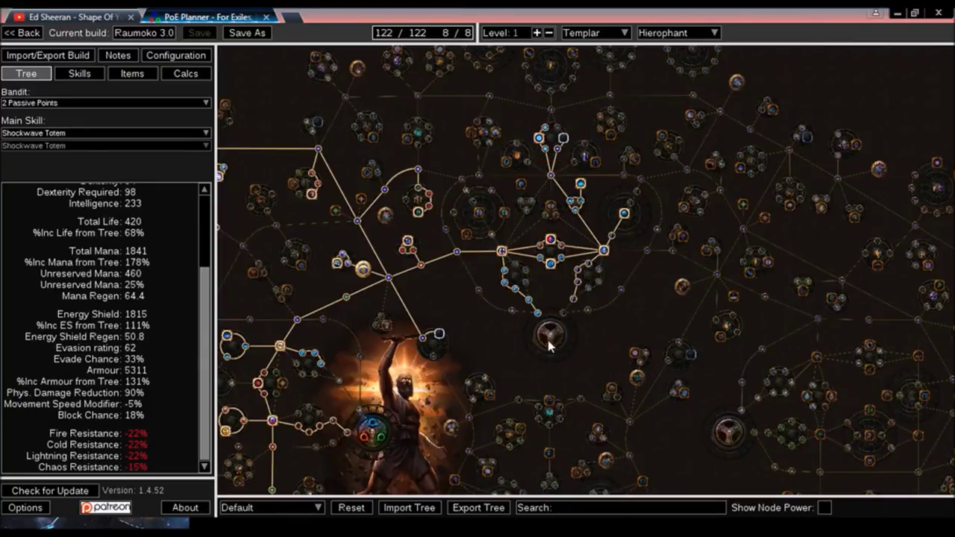
{"action": "scroll", "coordinate": [566, 345], "scroll_direction": "down", "scroll_amount": 2}
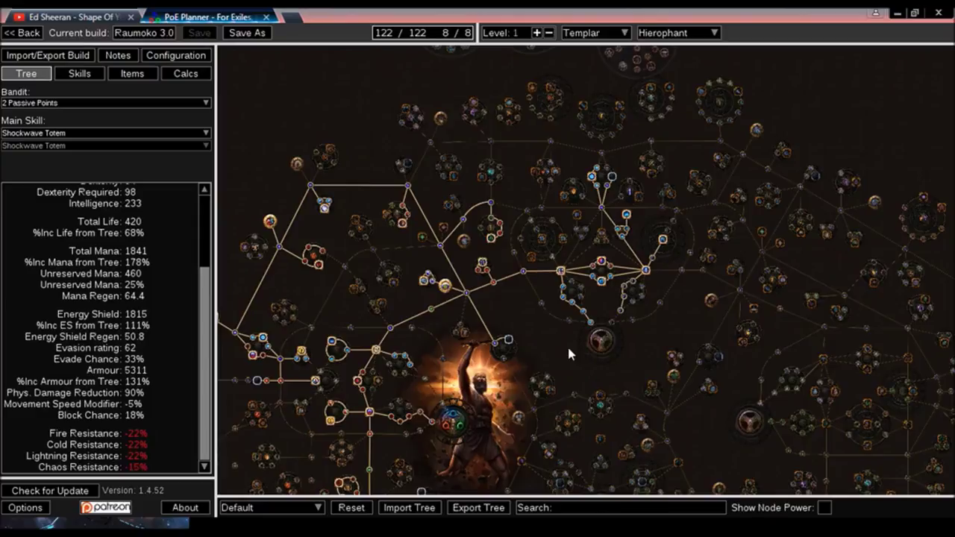
{"action": "scroll", "coordinate": [570, 299], "scroll_direction": "up", "scroll_amount": 2}
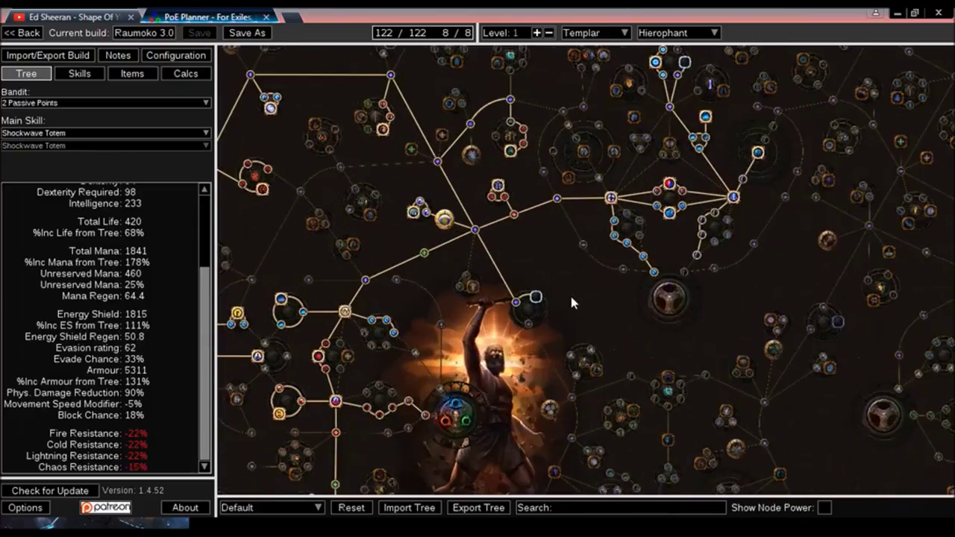
Step: Review the whole allocated passive tree around the Templar start, checking the elemental resistances and the upper travel path towards the Witch clusters
{"action": "left_click_drag", "start_coordinate": [650, 234], "coordinate": [707, 194]}
{"action": "mouse_move", "coordinate": [323, 161]}
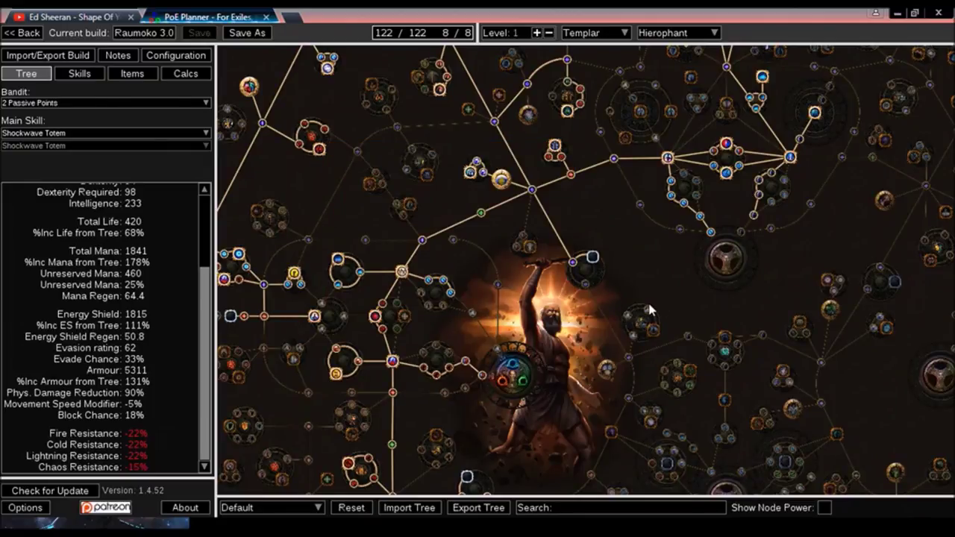
{"action": "scroll", "coordinate": [643, 249], "scroll_direction": "down", "scroll_amount": 2}
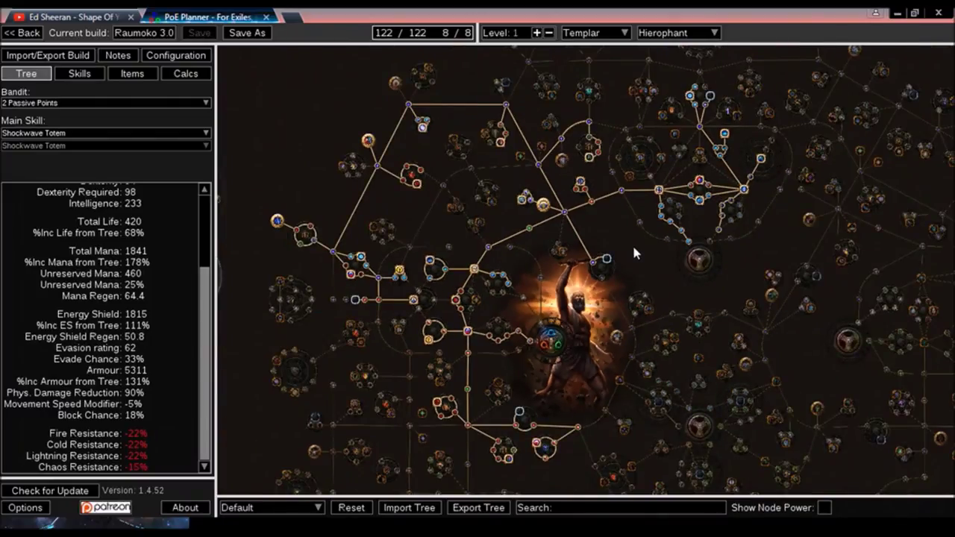
{"action": "scroll", "coordinate": [633, 249], "scroll_direction": "up", "scroll_amount": 2}
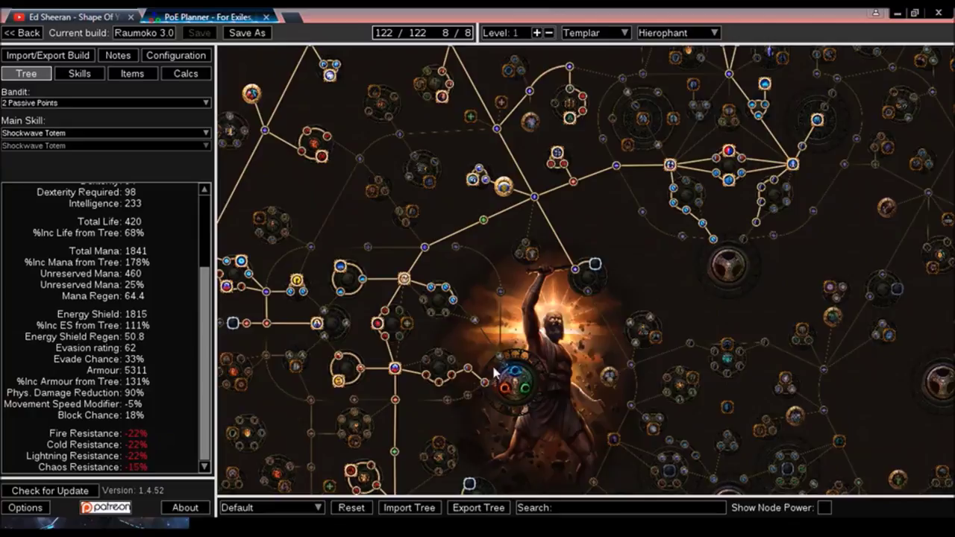
{"action": "left_click_drag", "start_coordinate": [493, 373], "coordinate": [564, 295]}
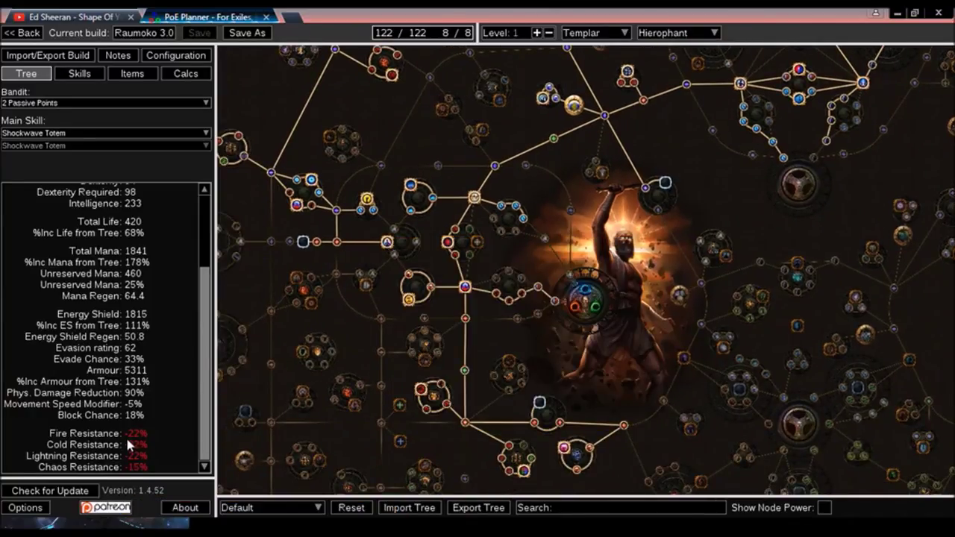
{"action": "mouse_move", "coordinate": [386, 243]}
{"action": "left_click_drag", "start_coordinate": [631, 213], "coordinate": [541, 446]}
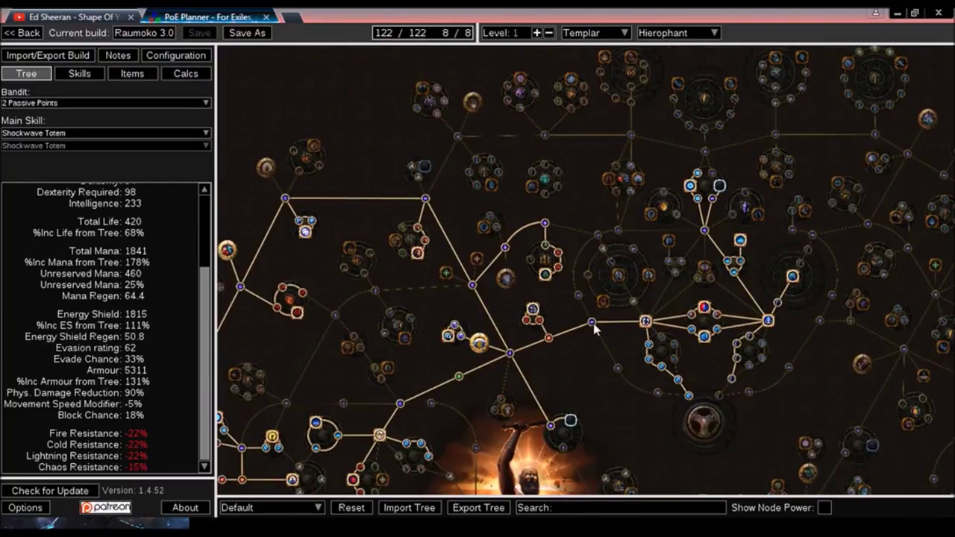
{"action": "mouse_move", "coordinate": [560, 256]}
{"action": "scroll", "coordinate": [642, 414], "scroll_direction": "down", "scroll_amount": 2}
{"action": "scroll", "coordinate": [642, 411], "scroll_direction": "up", "scroll_amount": 2}
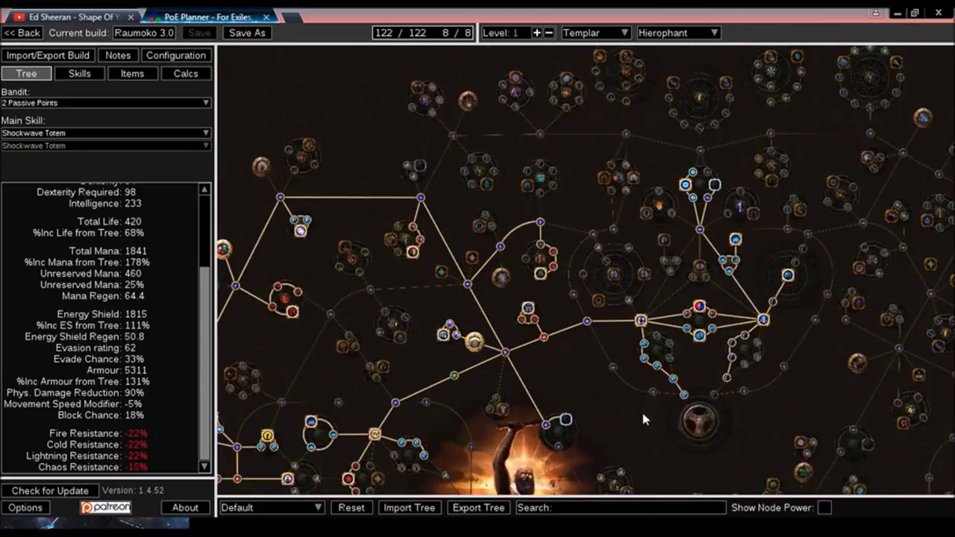
{"action": "left_click_drag", "start_coordinate": [640, 409], "coordinate": [612, 255]}
{"action": "left_click_drag", "start_coordinate": [628, 309], "coordinate": [733, 300]}
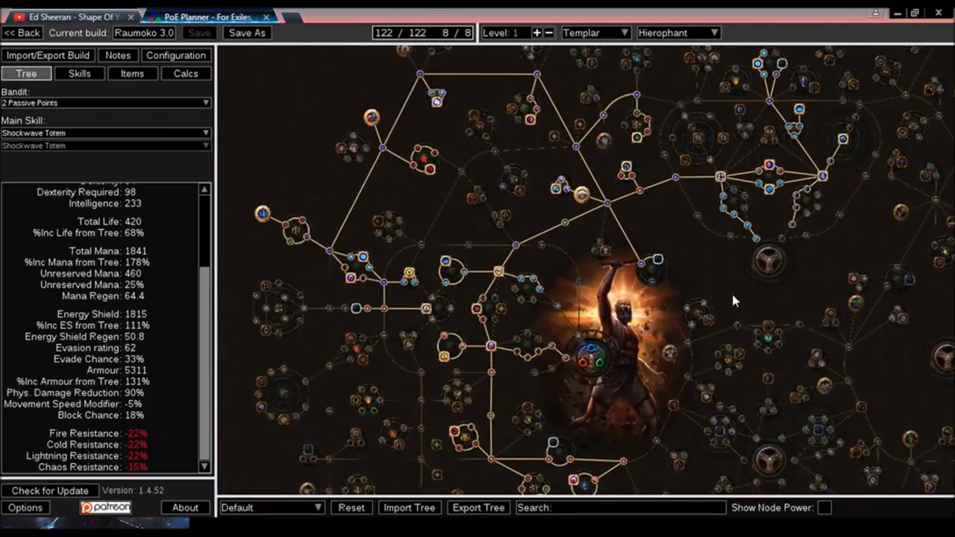